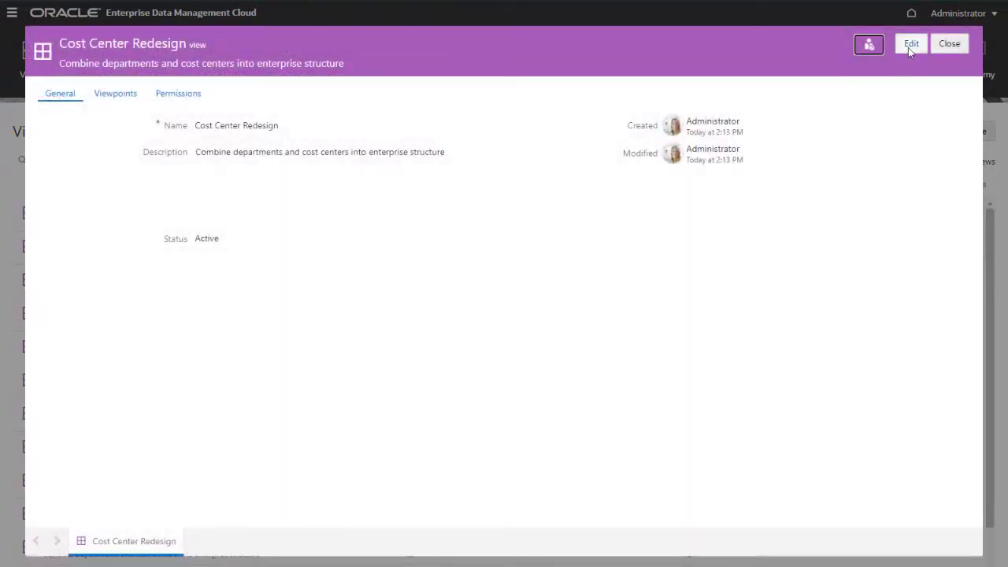
Create a Department viewpoint in the Cost Center Redesign view on Planning and Budgeting's Department dimension, described as "Department dimension for planning and budgeting"
{"action": "left_click", "coordinate": [908, 47]}
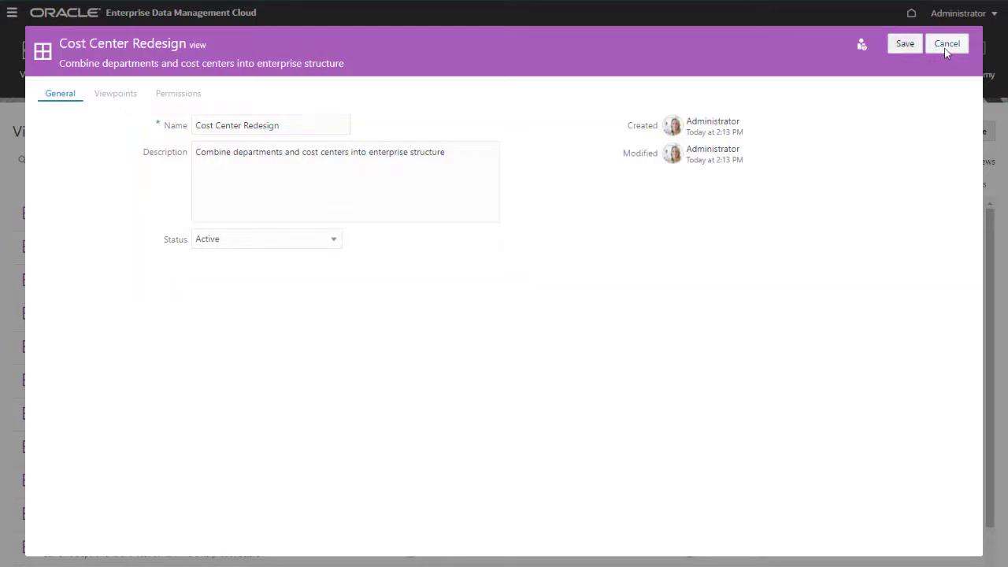
{"action": "left_click", "coordinate": [946, 49]}
{"action": "left_click", "coordinate": [126, 96]}
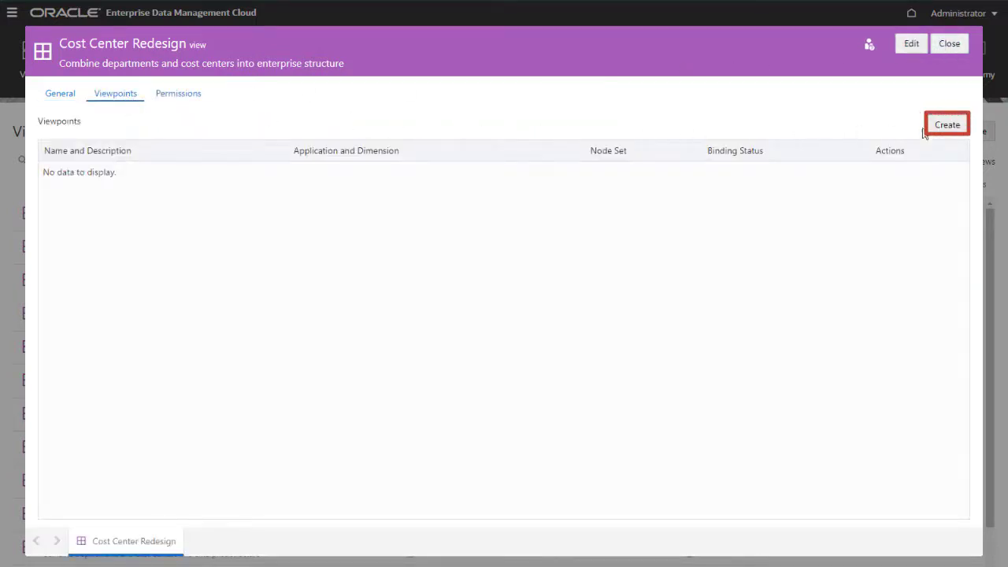
{"action": "left_click", "coordinate": [946, 125]}
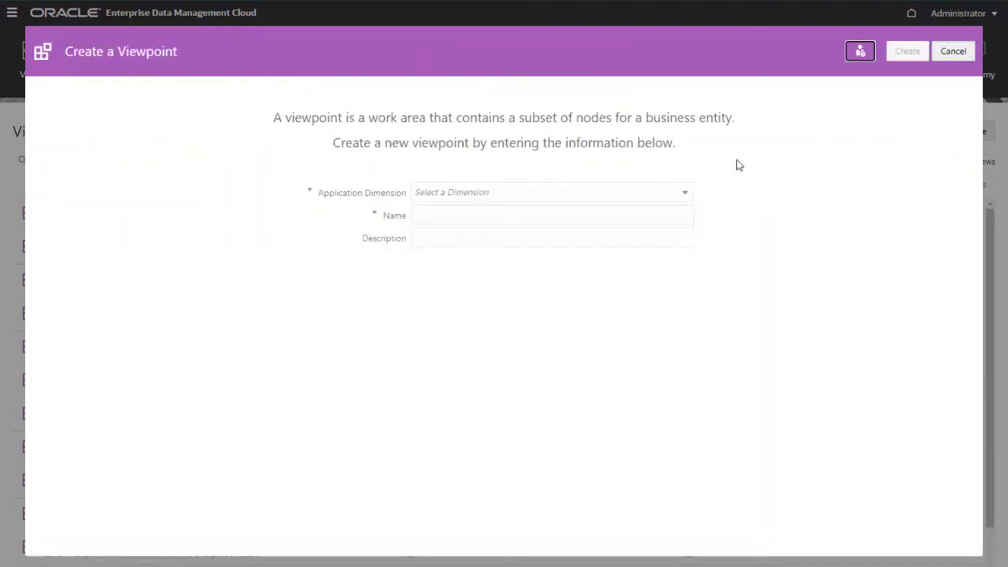
{"action": "left_click", "coordinate": [690, 199]}
{"action": "left_click_drag", "start_coordinate": [690, 220], "coordinate": [693, 303]}
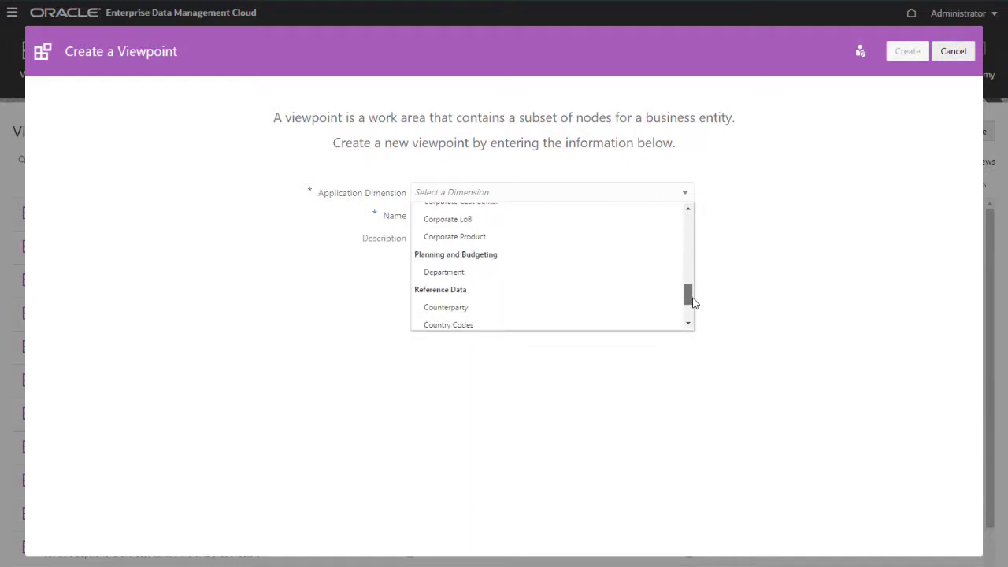
{"action": "left_click", "coordinate": [445, 272]}
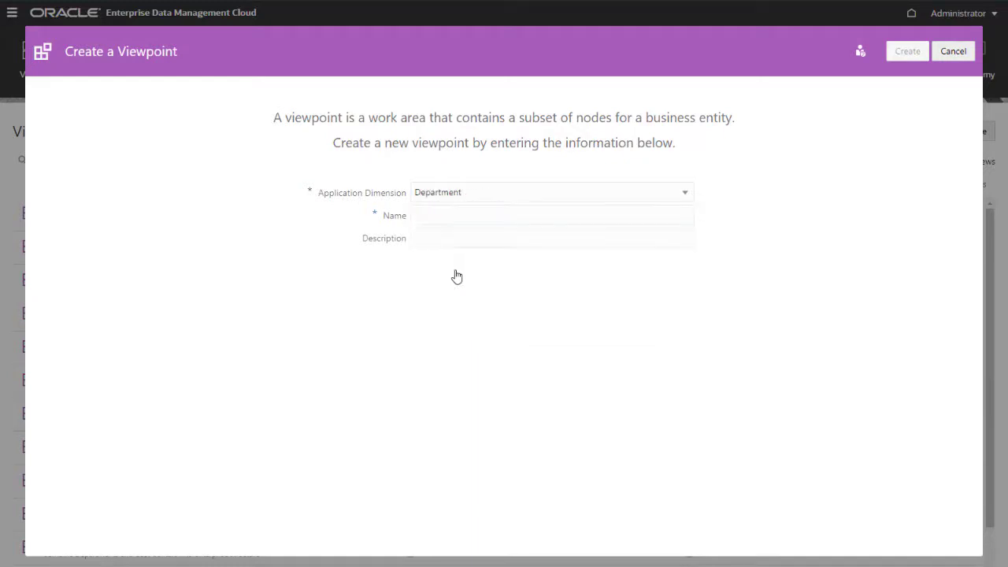
{"action": "left_click", "coordinate": [416, 215]}
{"action": "key", "text": "Tab"}
{"action": "type", "text": "Department dimension for planning and budgeting"}
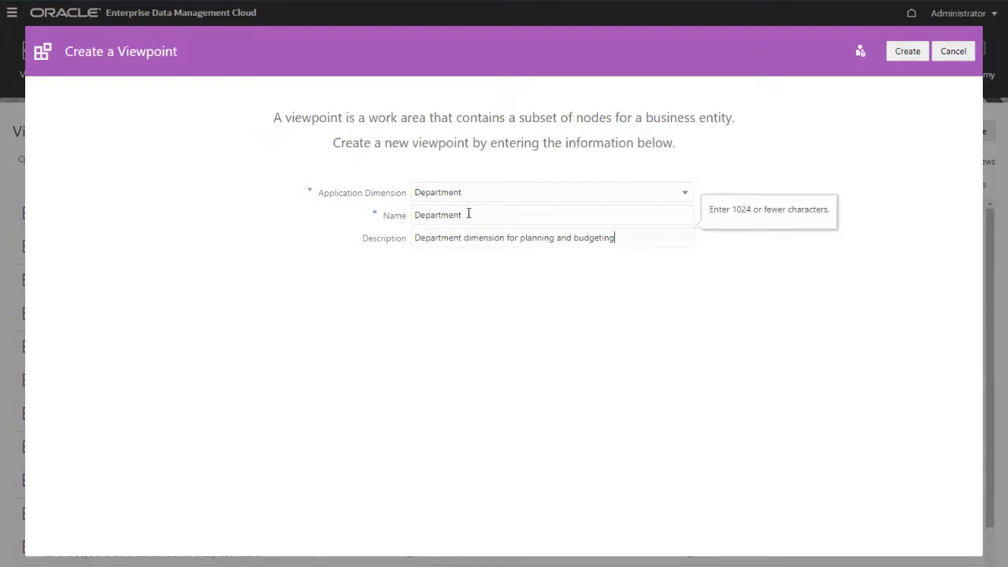
{"action": "left_click", "coordinate": [916, 58]}
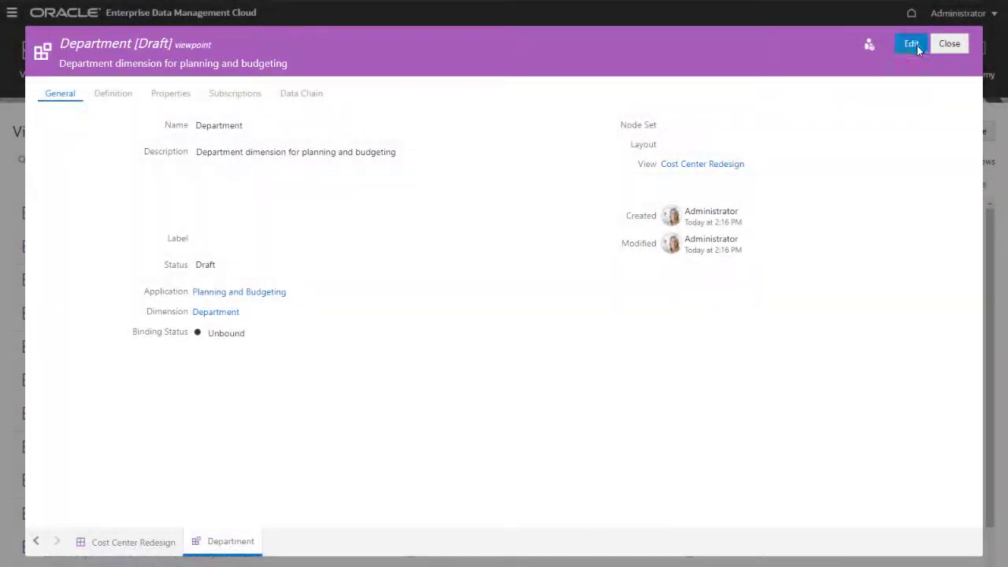
Assign the Department node set to the draft Department viewpoint and save it
{"action": "left_click", "coordinate": [917, 46]}
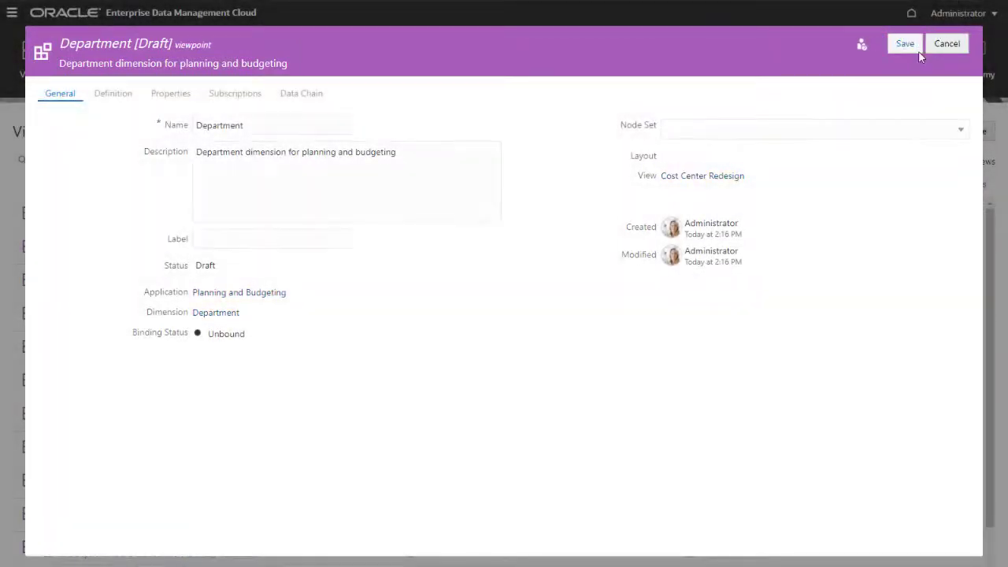
{"action": "left_click", "coordinate": [961, 132]}
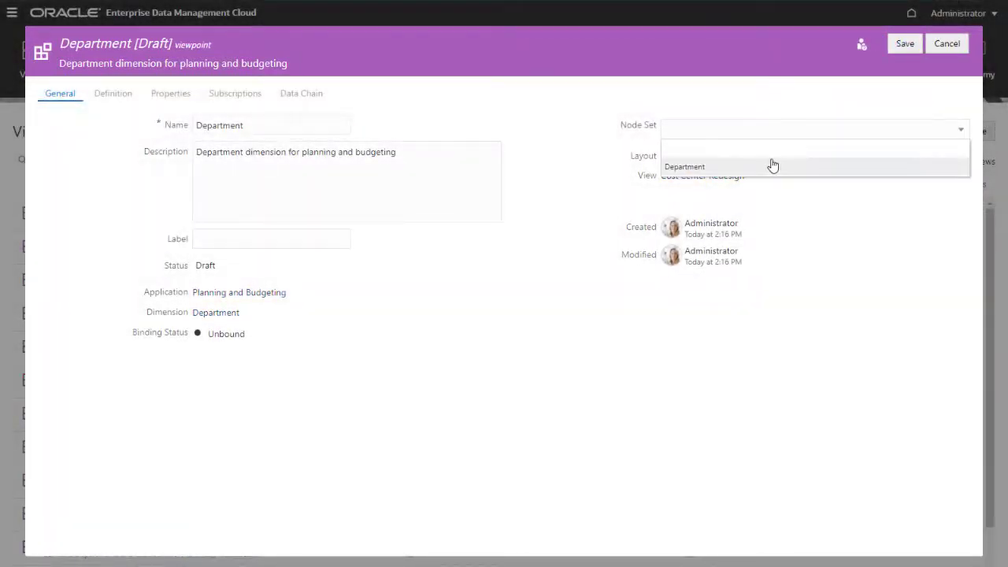
{"action": "left_click", "coordinate": [772, 165]}
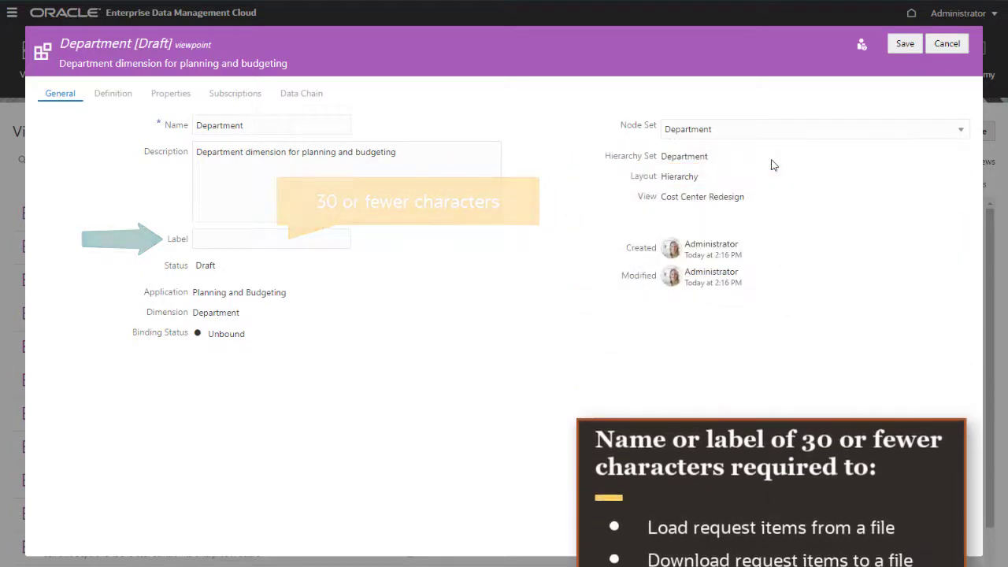
{"action": "left_click", "coordinate": [895, 47]}
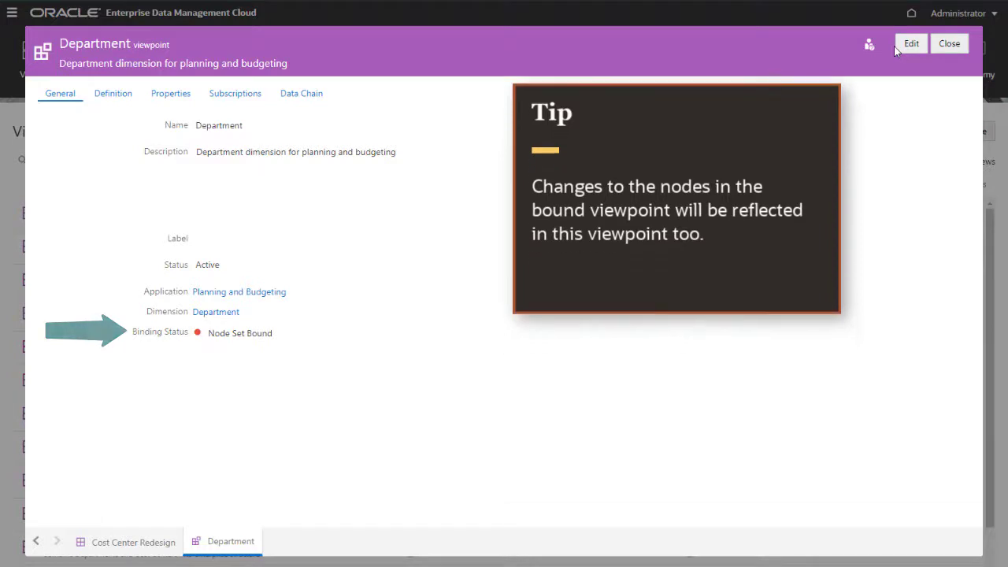
Create a Cost Center viewpoint in the Cost Center Redesign view on Corporate Planning's Cost Center dimension, described as "Cost Center dimension in Planning"
{"action": "left_click", "coordinate": [157, 541]}
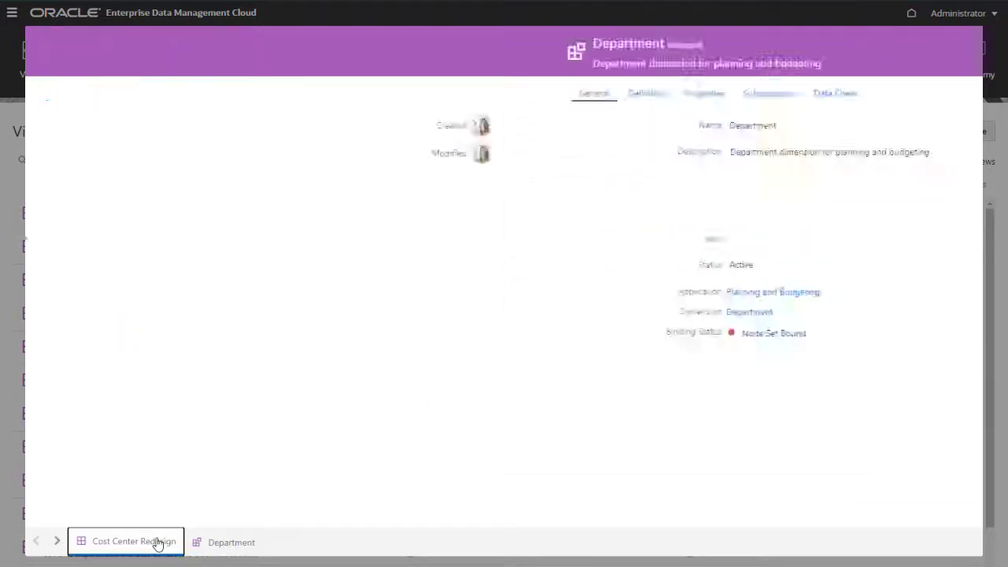
{"action": "left_click", "coordinate": [945, 126]}
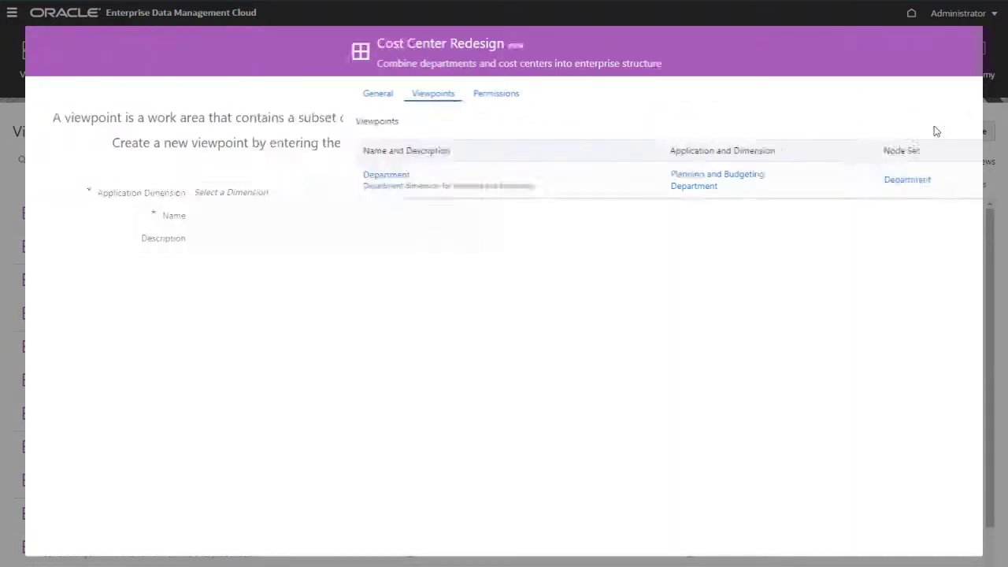
{"action": "left_click", "coordinate": [684, 195]}
{"action": "left_click_drag", "start_coordinate": [688, 224], "coordinate": [688, 229]}
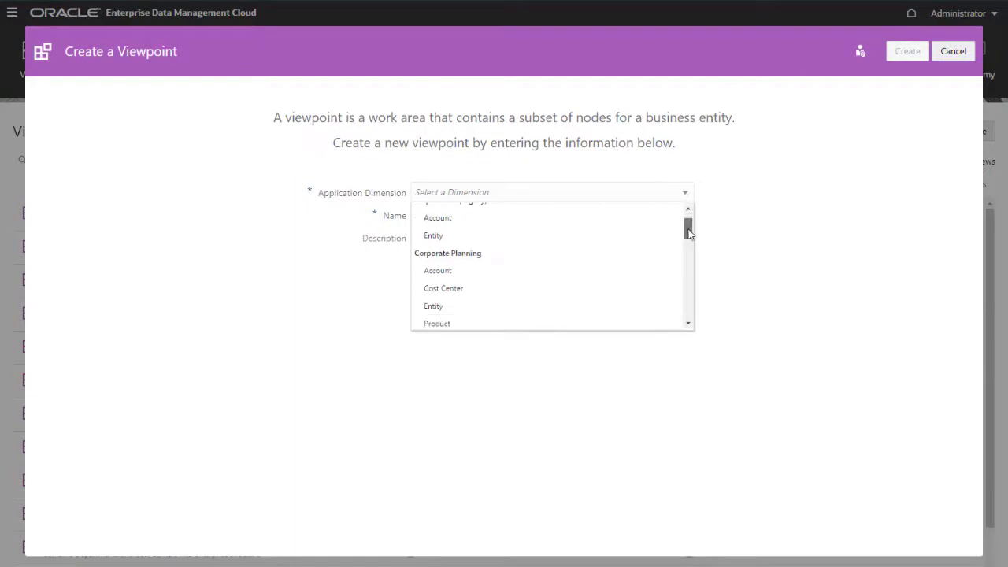
{"action": "left_click", "coordinate": [481, 290]}
{"action": "left_click", "coordinate": [417, 218]}
{"action": "type", "text": "Cost Center"}
{"action": "key", "text": "Tab"}
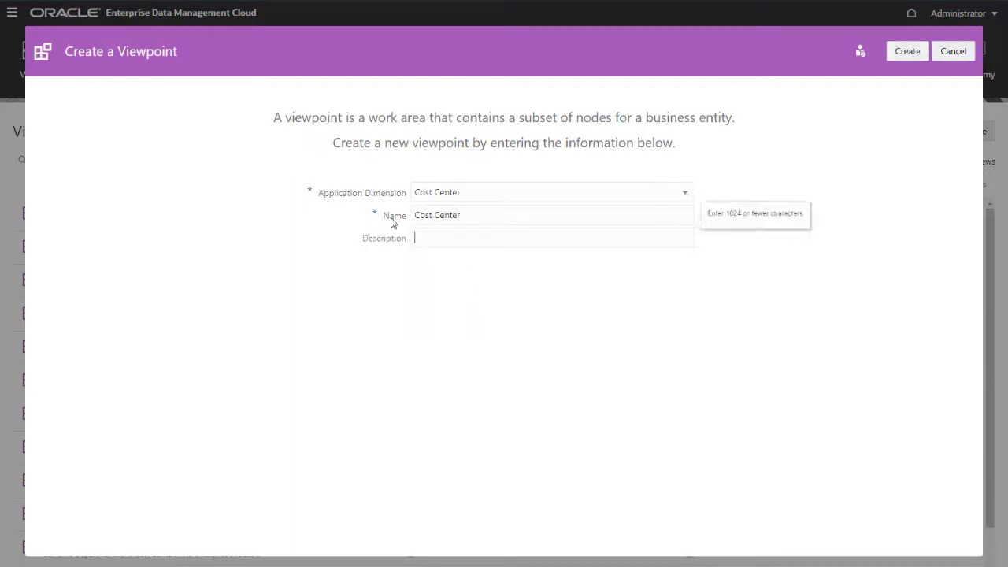
{"action": "type", "text": "Cost Center dimension in Planning"}
{"action": "left_click", "coordinate": [906, 52]}
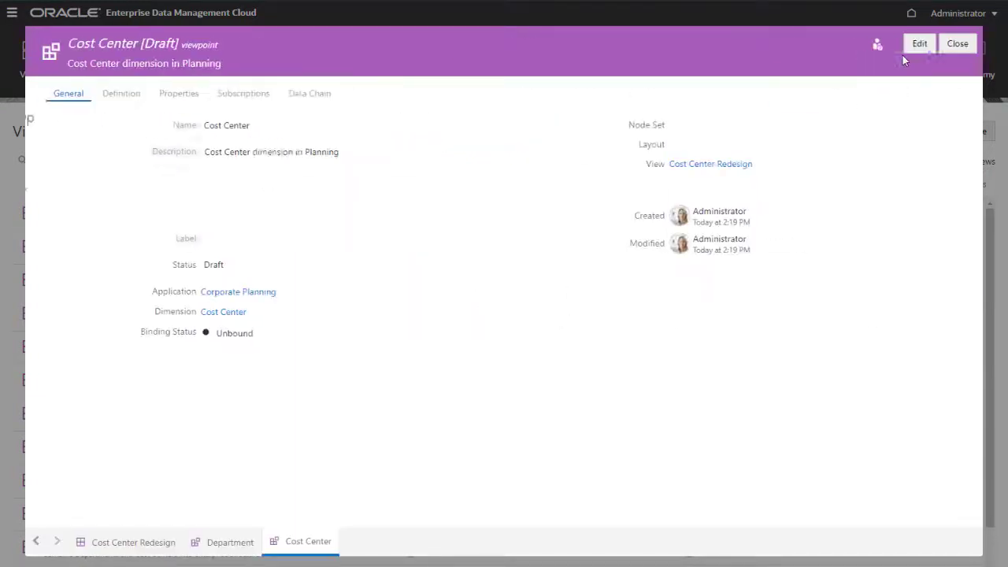
Assign the Cost Center node set to the draft Cost Center viewpoint and save it
{"action": "left_click", "coordinate": [907, 46]}
{"action": "left_click", "coordinate": [960, 130]}
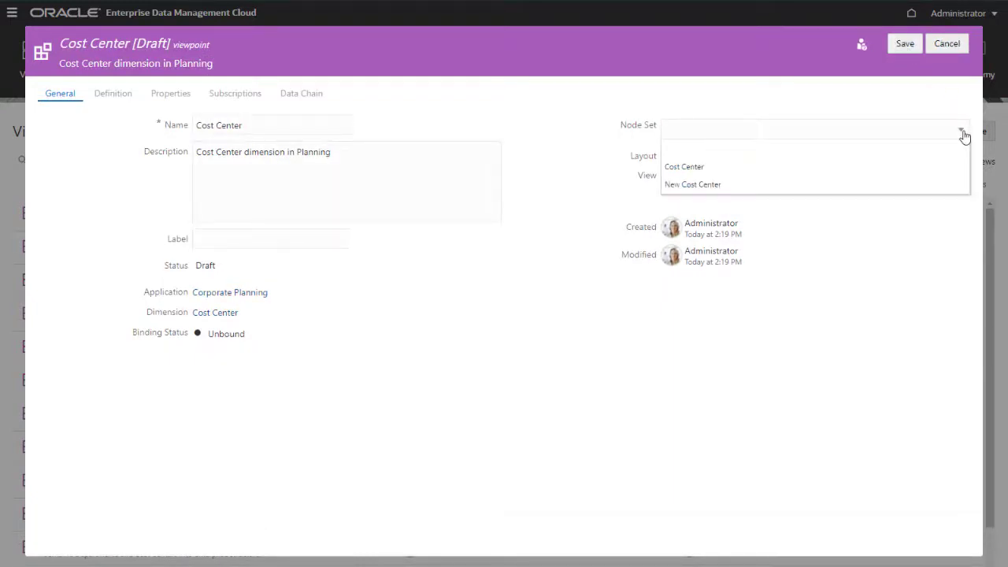
{"action": "left_click", "coordinate": [919, 169]}
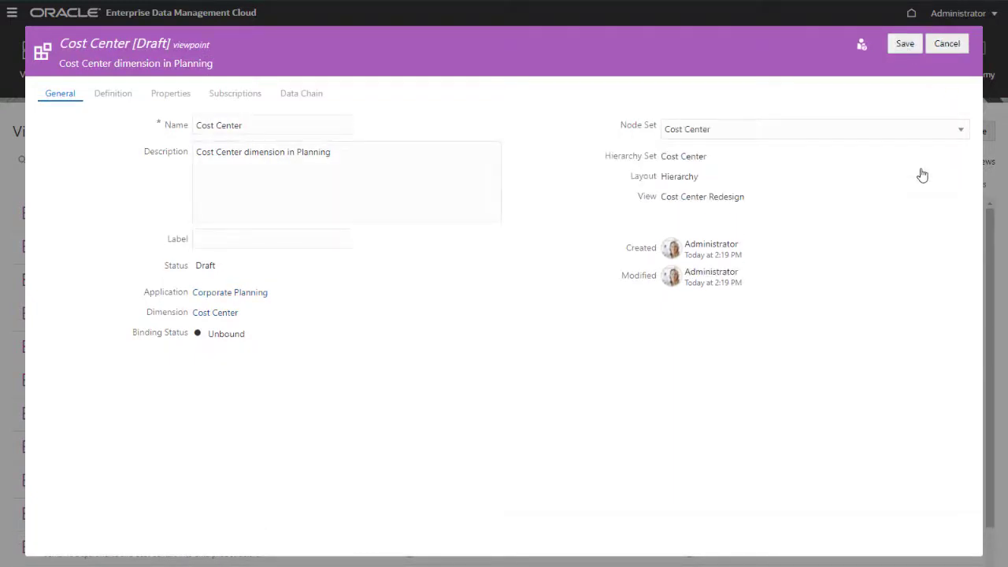
{"action": "left_click", "coordinate": [906, 44]}
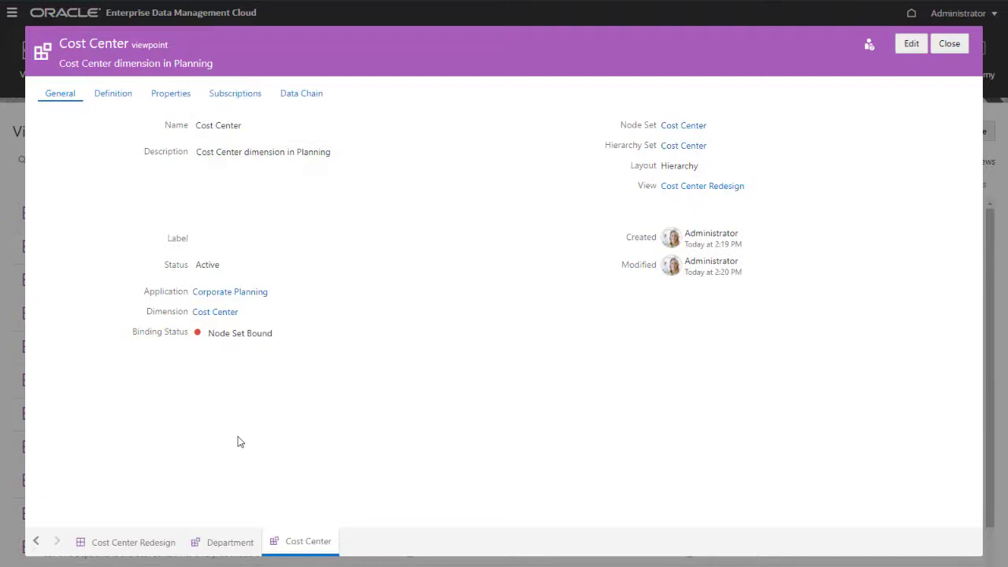
Create a New Cost Center viewpoint in the Cost Center Redesign view on Corporate Planning's Cost Center dimension, described as "Combines cost center and department"
{"action": "left_click", "coordinate": [162, 542]}
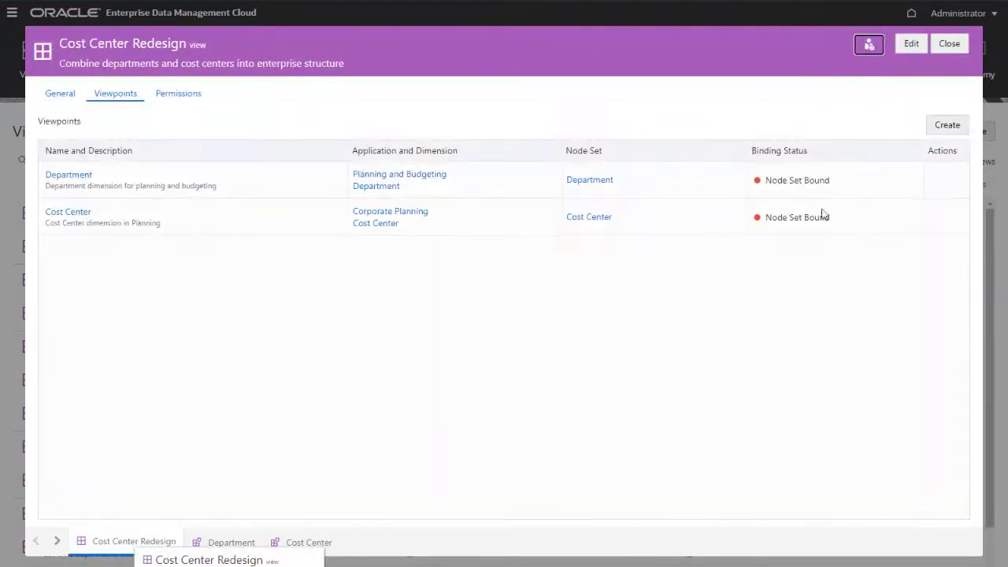
{"action": "left_click", "coordinate": [941, 128]}
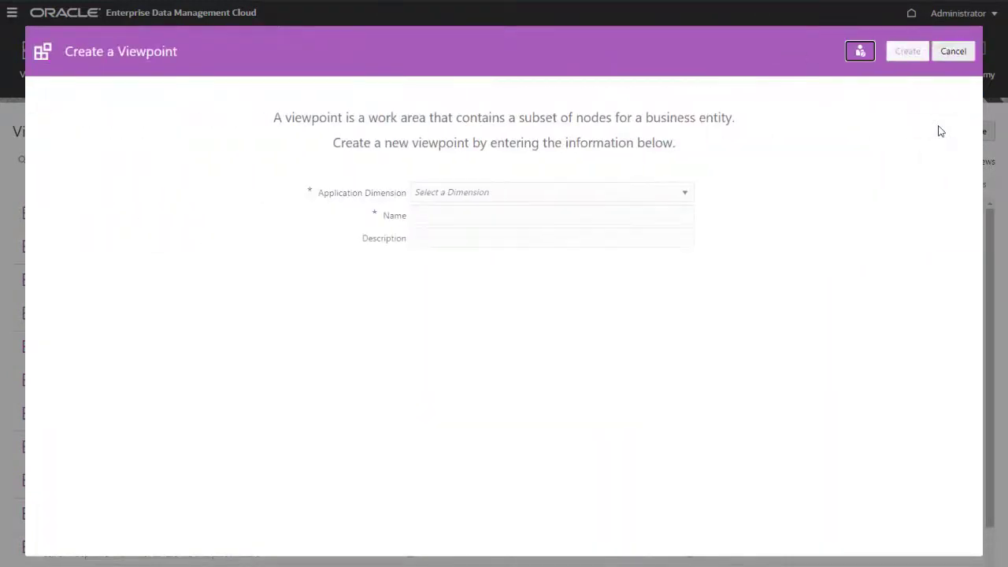
{"action": "left_click", "coordinate": [688, 196]}
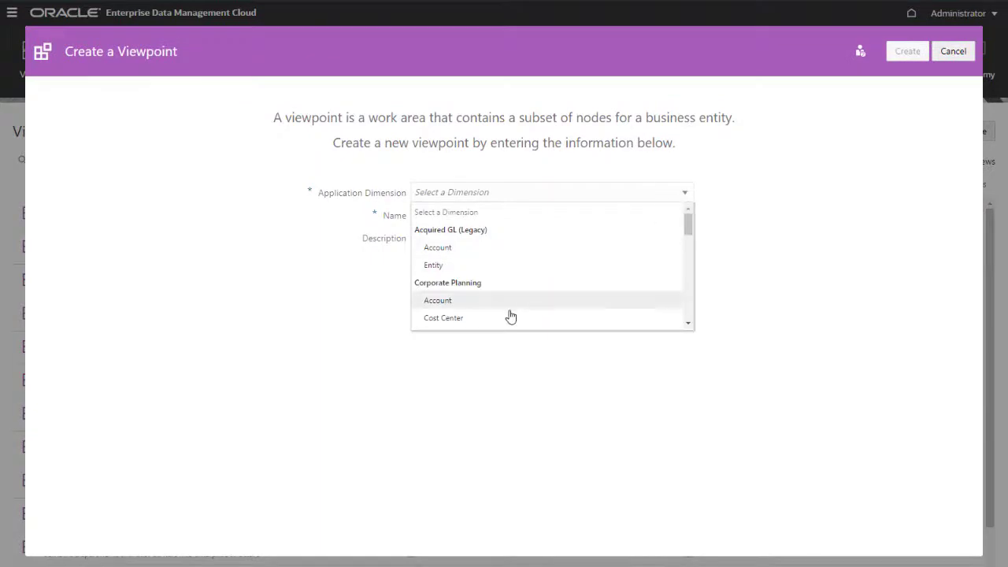
{"action": "left_click", "coordinate": [469, 320]}
{"action": "left_click", "coordinate": [420, 217]}
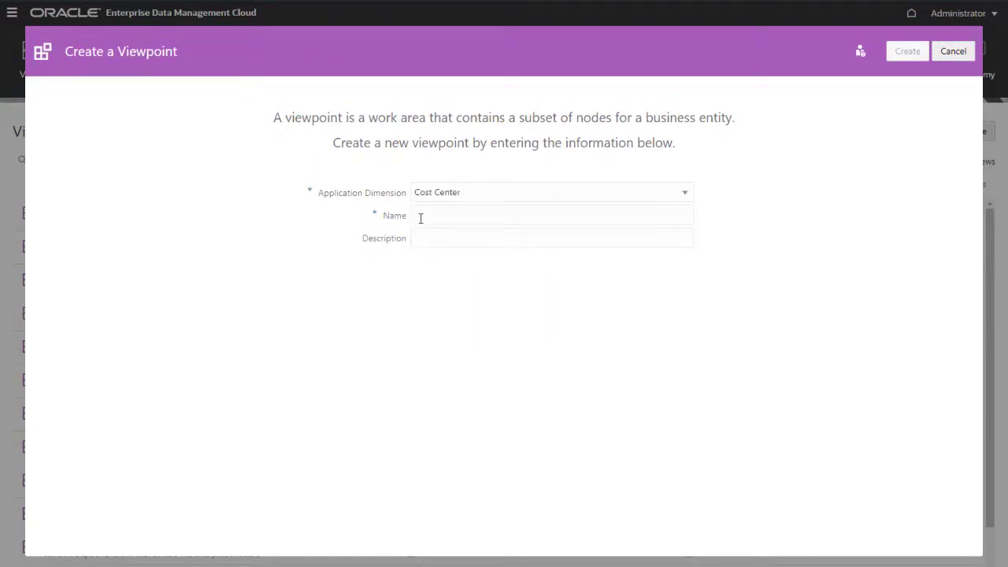
{"action": "type", "text": "New Cost Center"}
{"action": "key", "text": "Tab"}
{"action": "type", "text": "Combines cost center and department"}
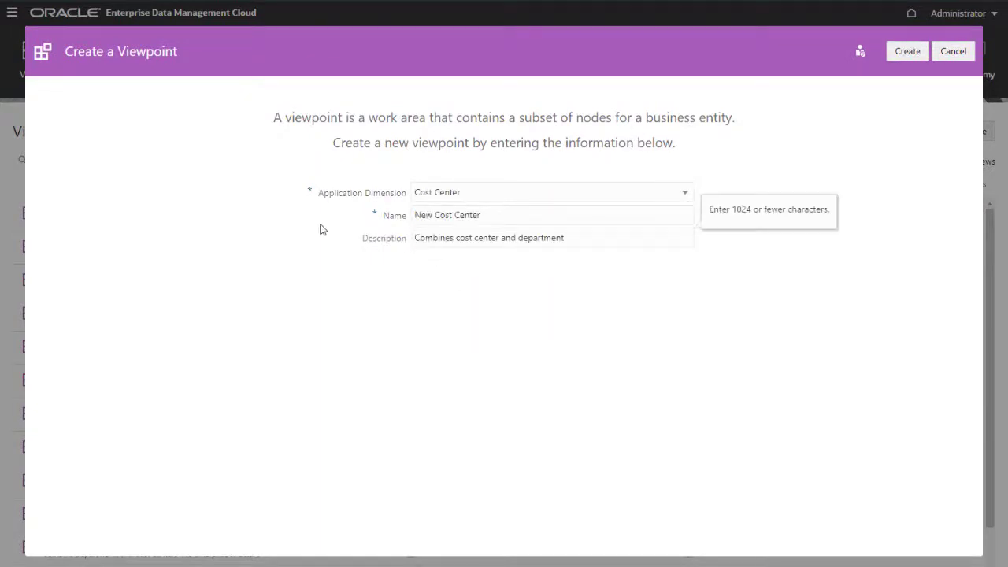
{"action": "left_click", "coordinate": [893, 58]}
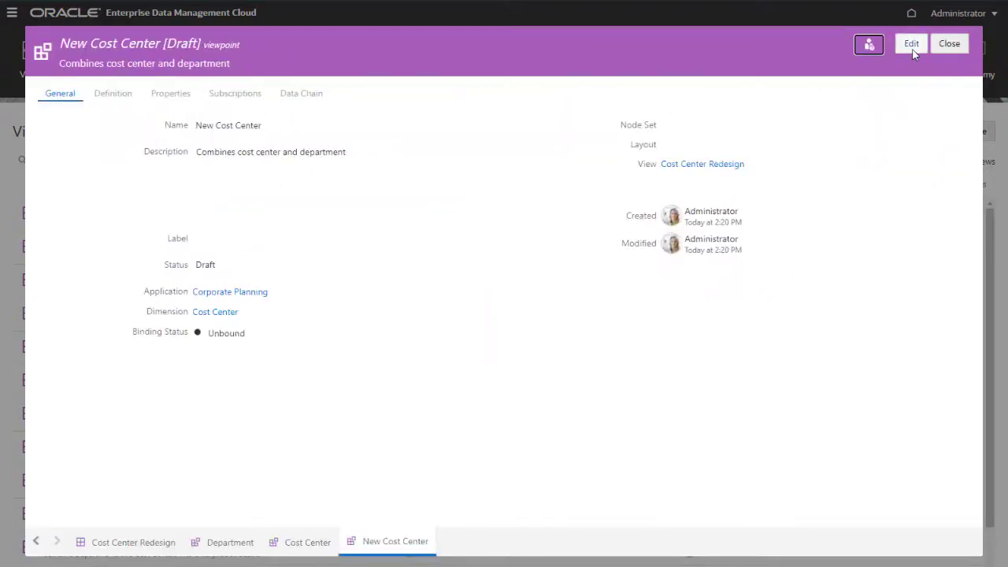
Assign the New Cost Center node set to the draft New Cost Center viewpoint and save it
{"action": "left_click", "coordinate": [910, 46]}
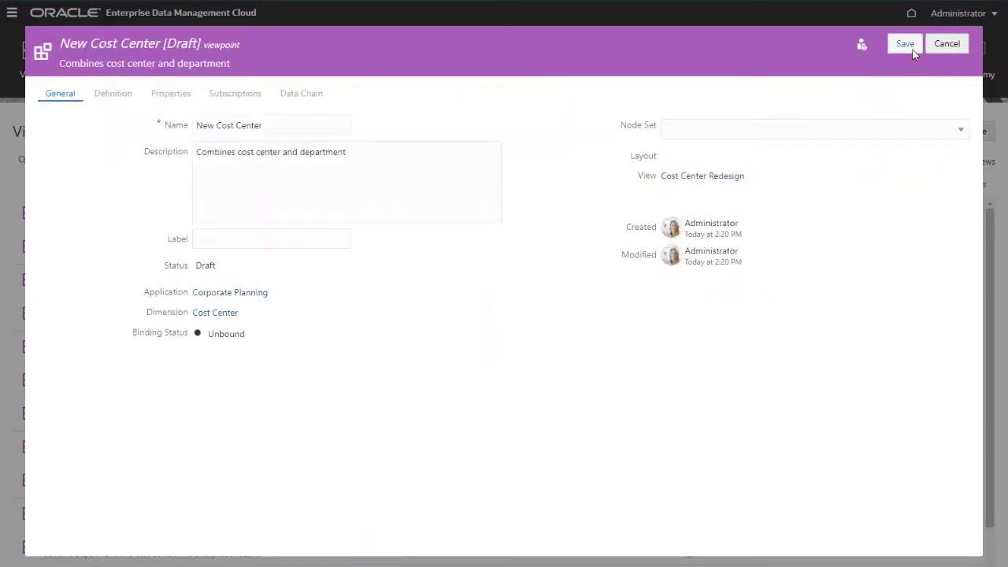
{"action": "left_click", "coordinate": [960, 130]}
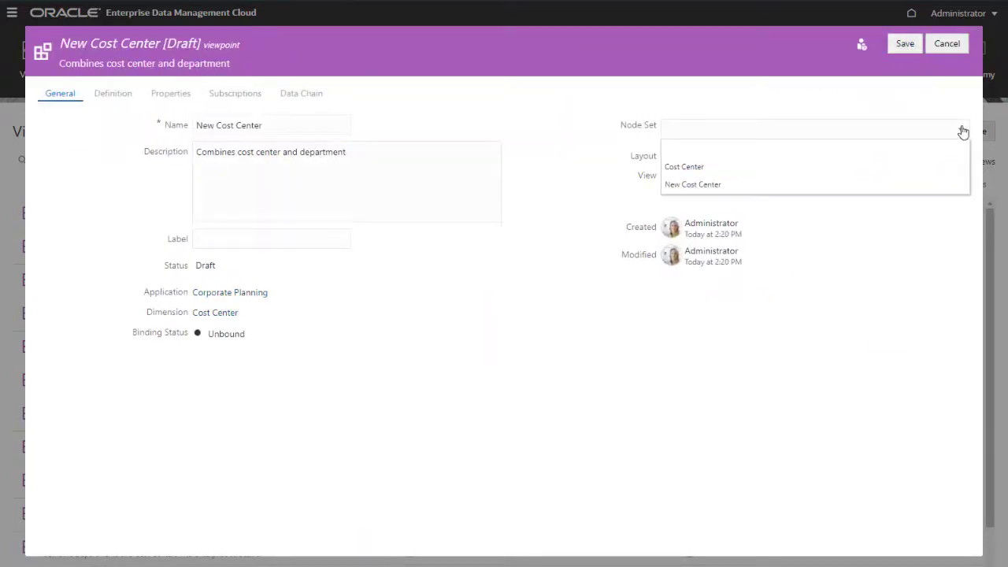
{"action": "left_click", "coordinate": [937, 187]}
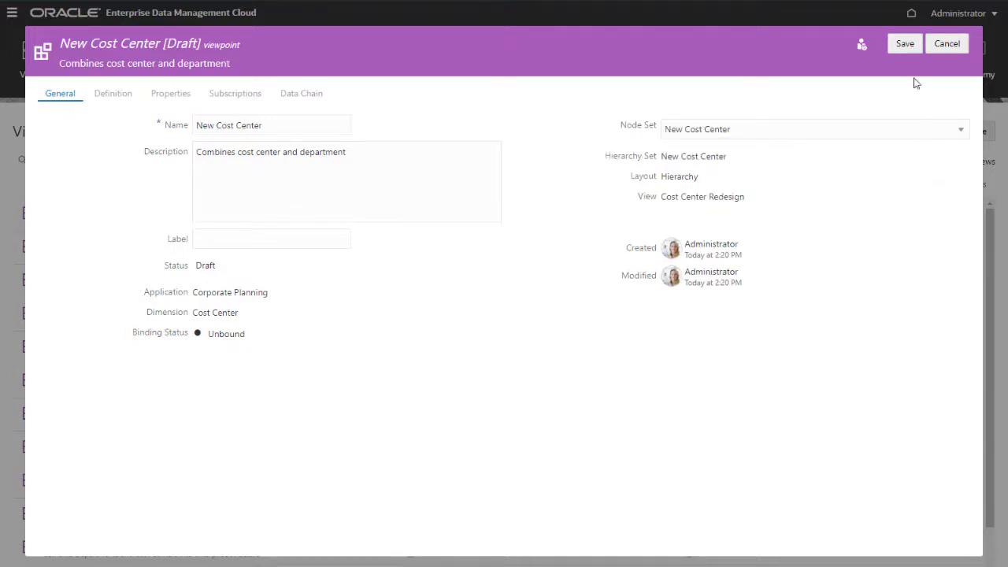
{"action": "left_click", "coordinate": [905, 44]}
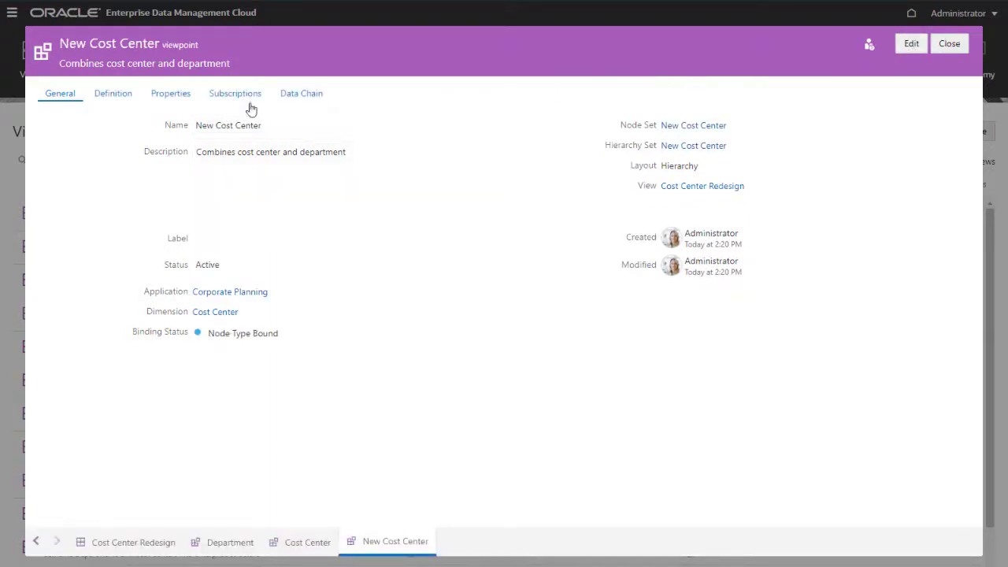
Examine the allowed actions and editable properties in the New Cost Center viewpoint's definition, leaving edit mode without saving
{"action": "left_click", "coordinate": [114, 94]}
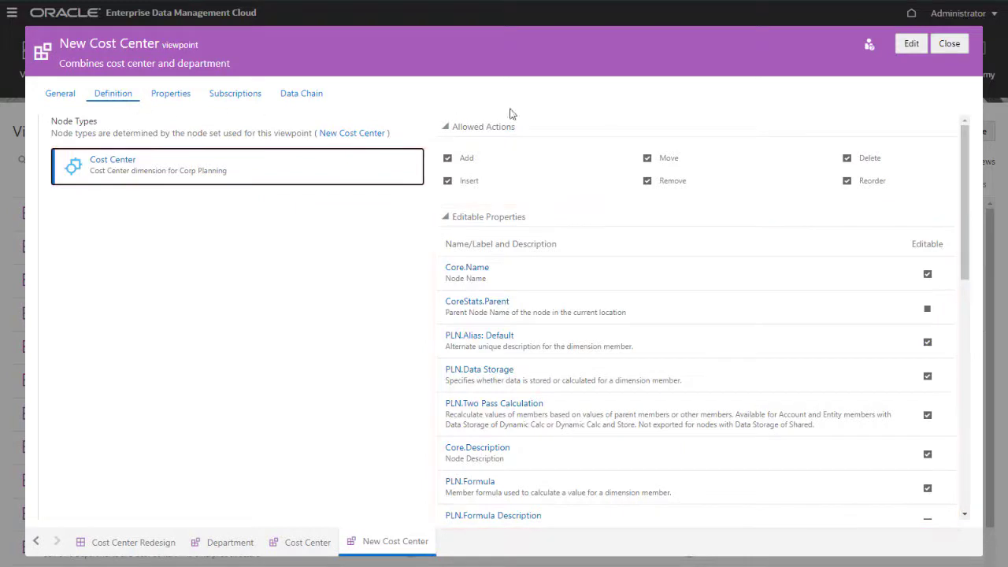
{"action": "left_click", "coordinate": [910, 44]}
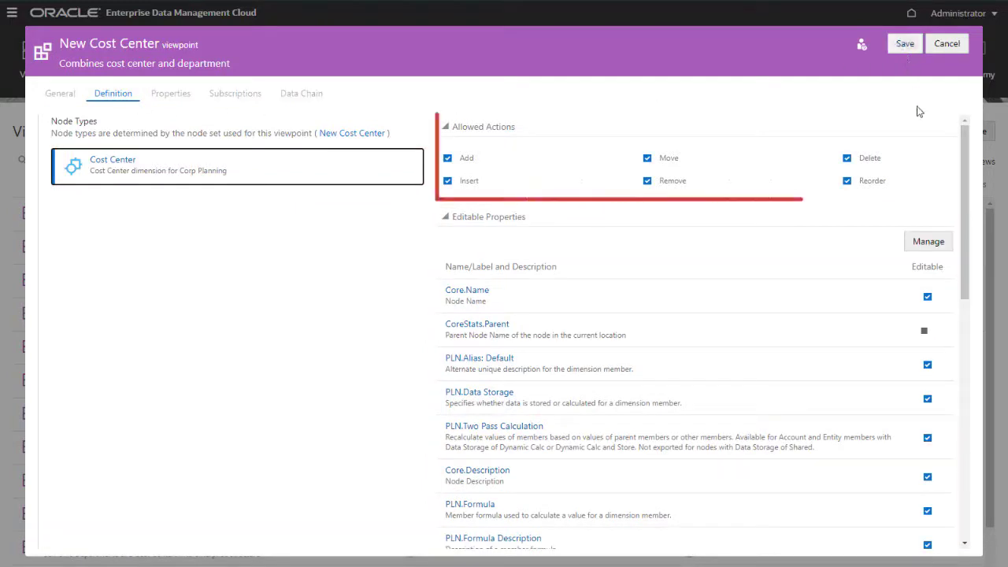
{"action": "left_click", "coordinate": [919, 241]}
{"action": "left_click_drag", "start_coordinate": [941, 307], "coordinate": [935, 430]}
{"action": "left_click", "coordinate": [922, 449]}
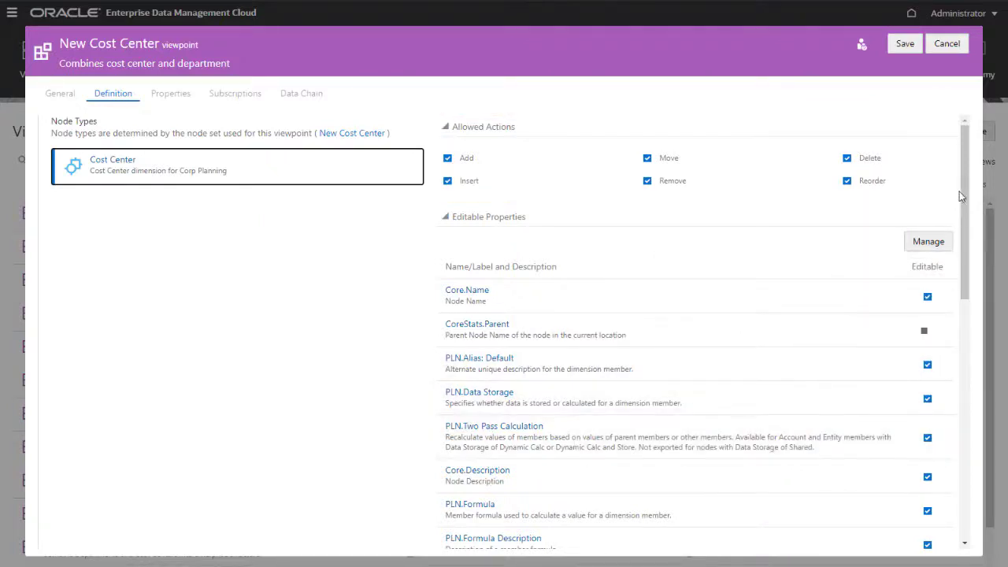
{"action": "left_click", "coordinate": [947, 43]}
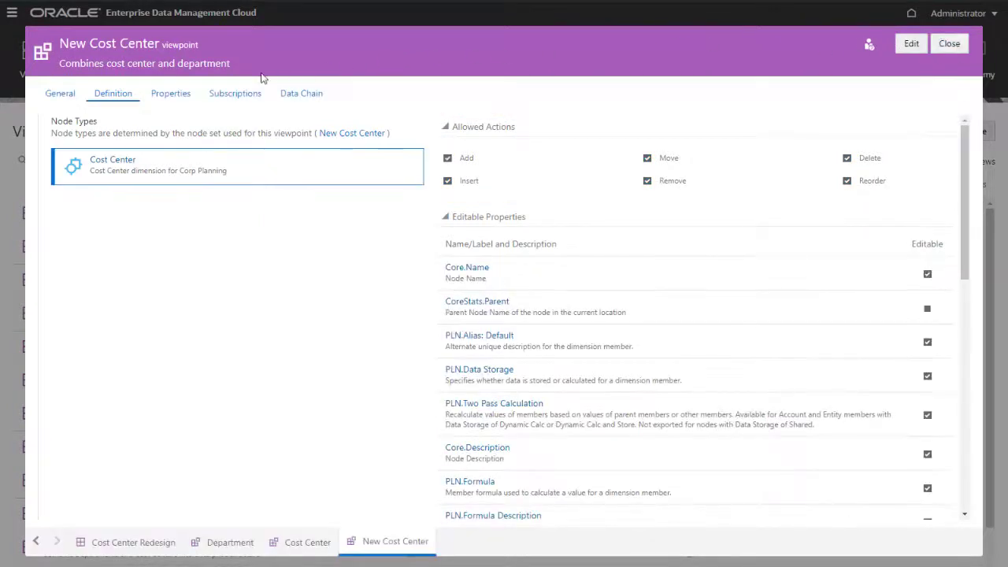
Review the New Cost Center viewpoint's property list and its subscriptions
{"action": "left_click", "coordinate": [183, 98]}
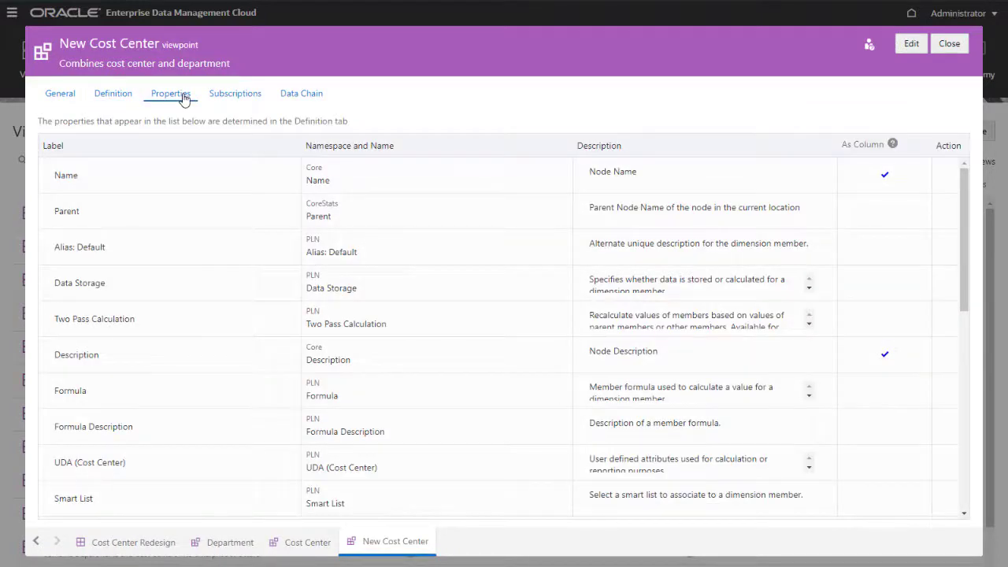
{"action": "left_click", "coordinate": [235, 98]}
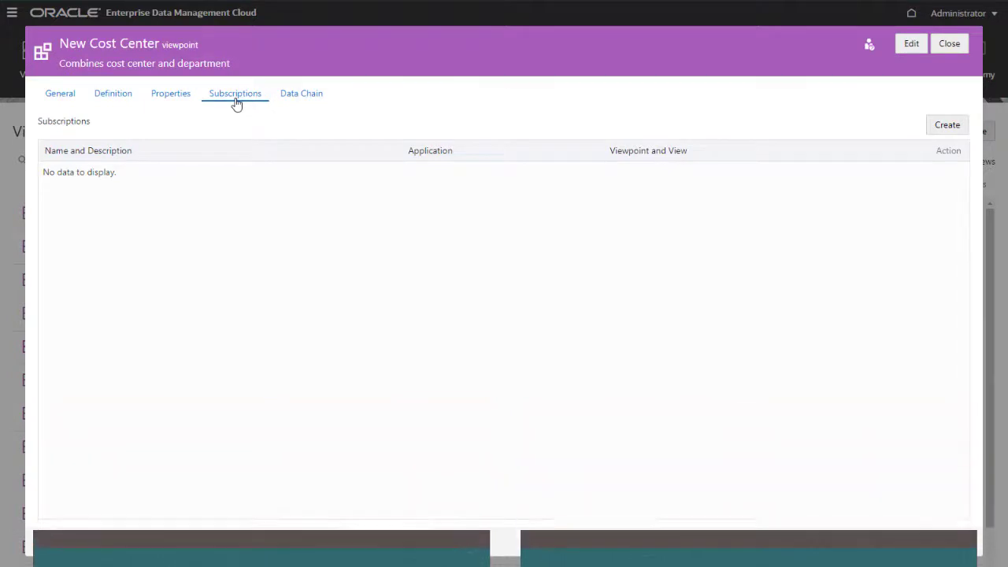
Trace the New Cost Center viewpoint's data chain back to its node type and inspect the Cost Center node type
{"action": "left_click", "coordinate": [289, 101]}
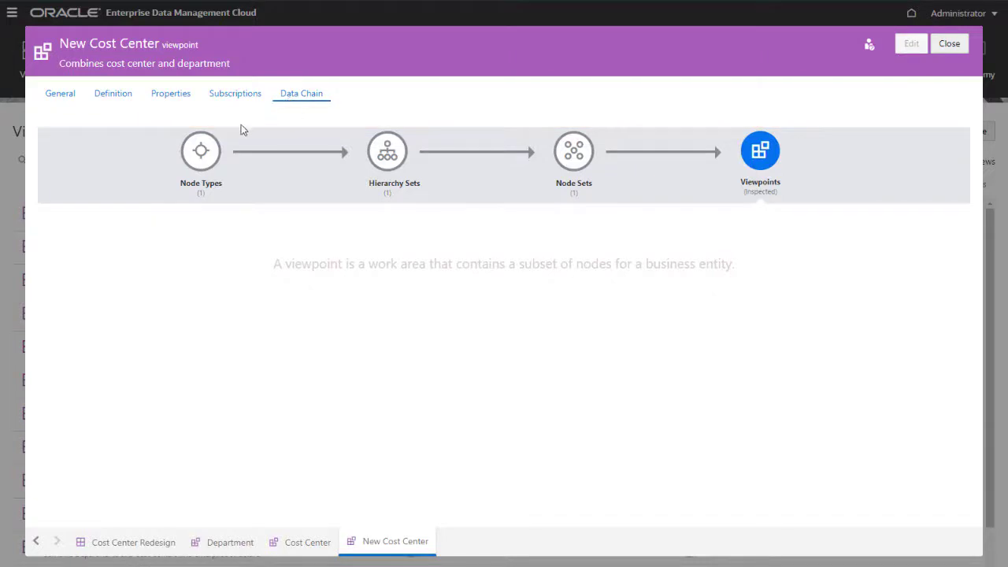
{"action": "left_click", "coordinate": [212, 157]}
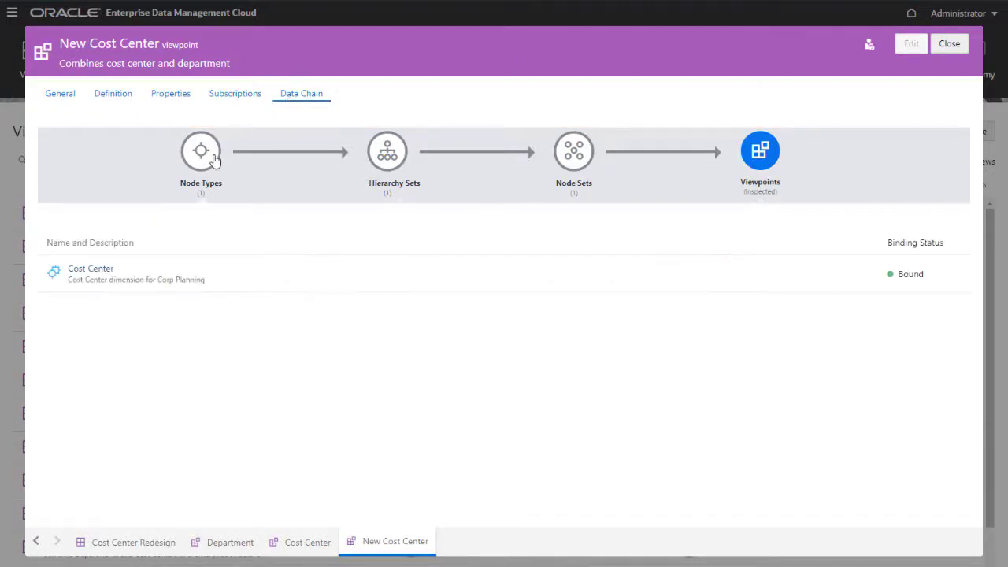
{"action": "left_click", "coordinate": [113, 273]}
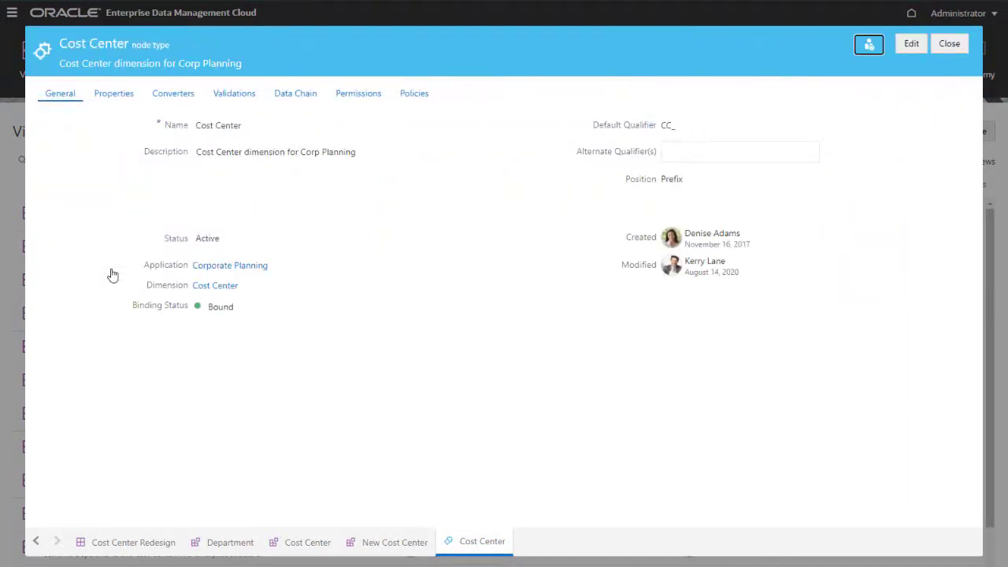
Check the reorder and delete actions for the Cost Center viewpoint in the Cost Center Redesign view's settings, then close them without saving
{"action": "left_click", "coordinate": [99, 543]}
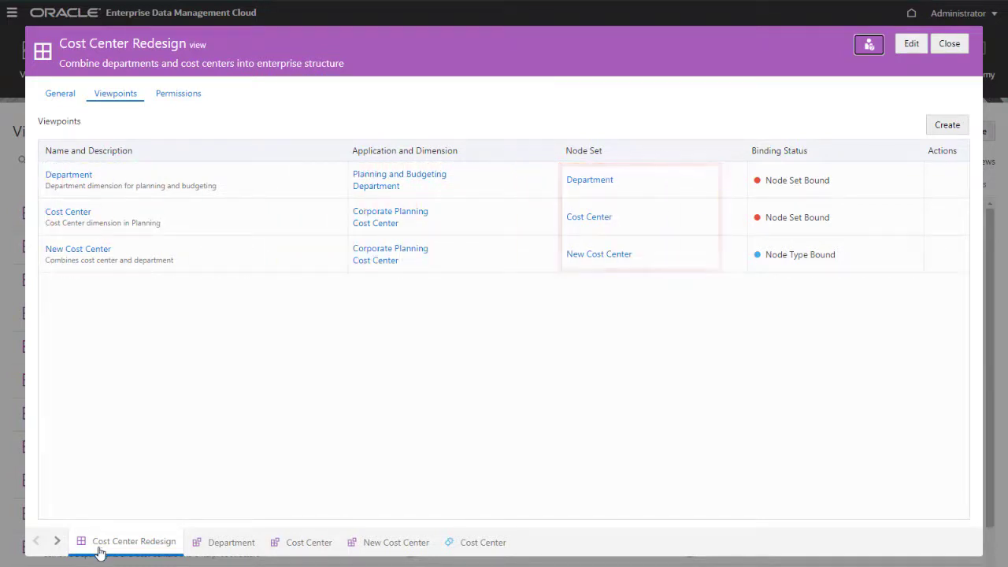
{"action": "left_click", "coordinate": [911, 44]}
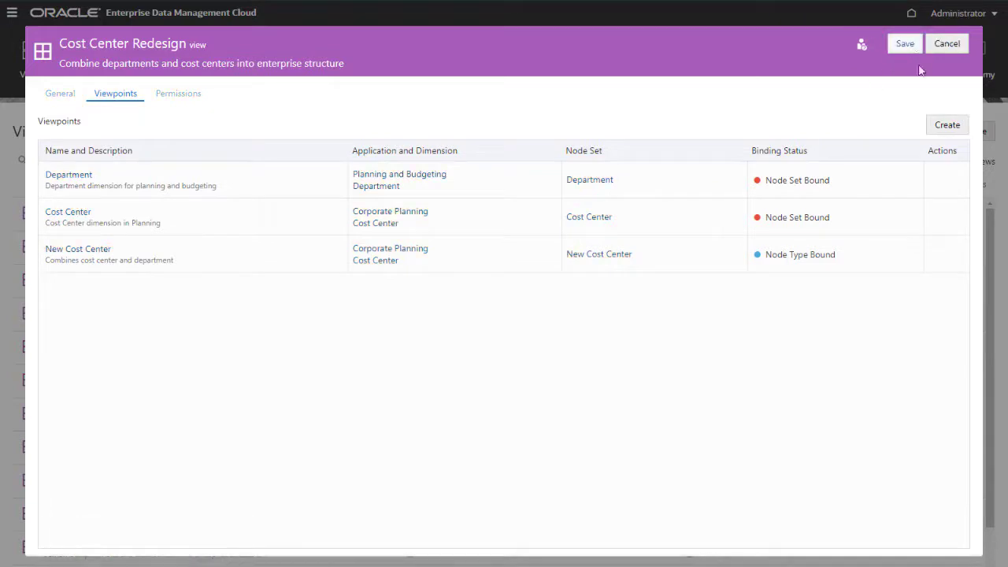
{"action": "left_click", "coordinate": [949, 218]}
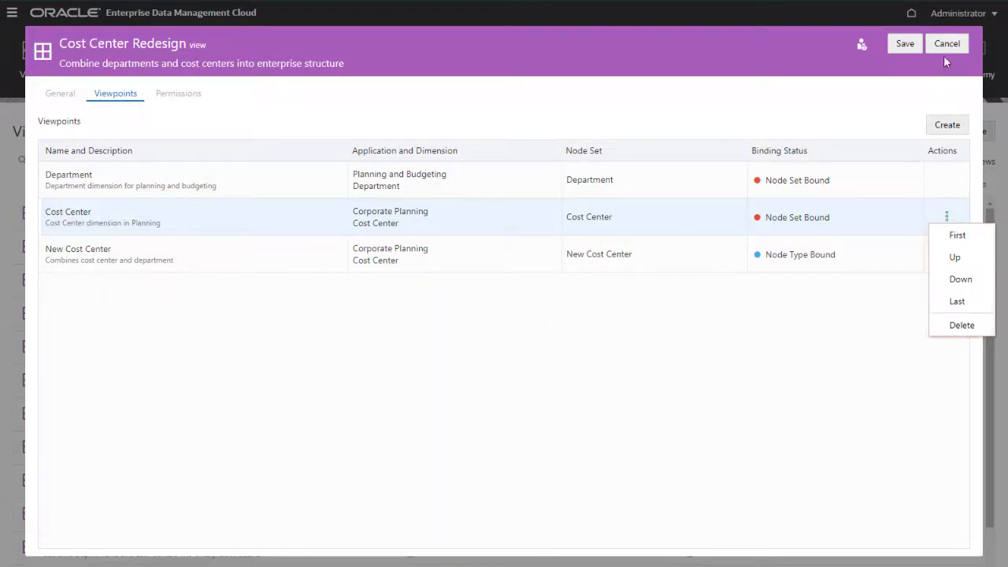
{"action": "left_click", "coordinate": [946, 44]}
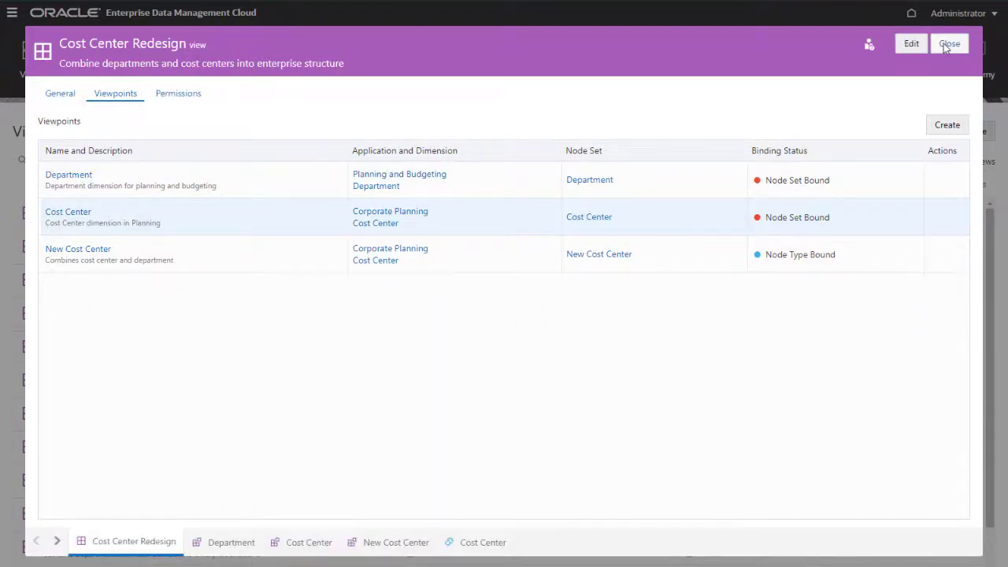
{"action": "left_click", "coordinate": [948, 44]}
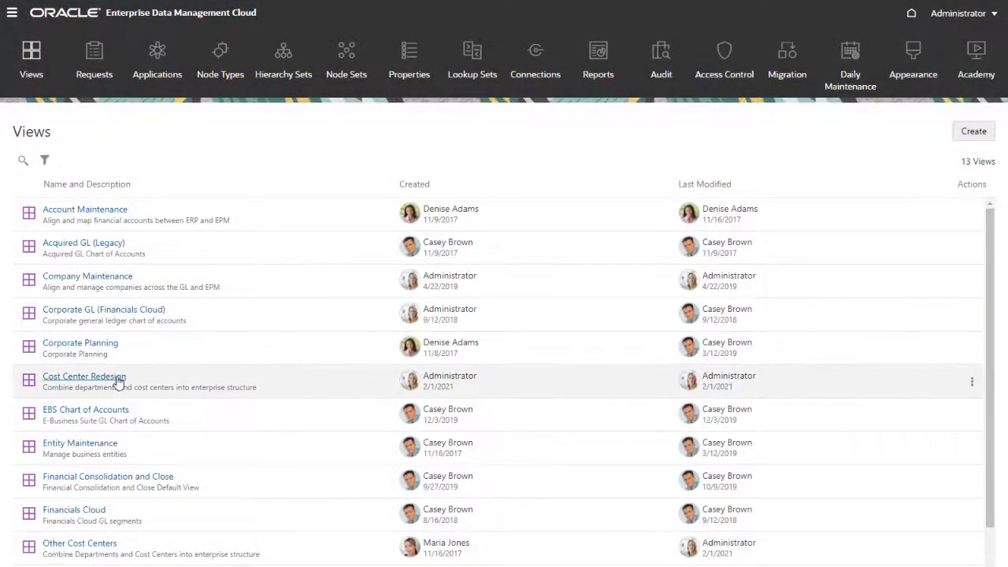
Open the Cost Center Redesign view and check the actions available for its Cost Center viewpoint
{"action": "left_click", "coordinate": [119, 381]}
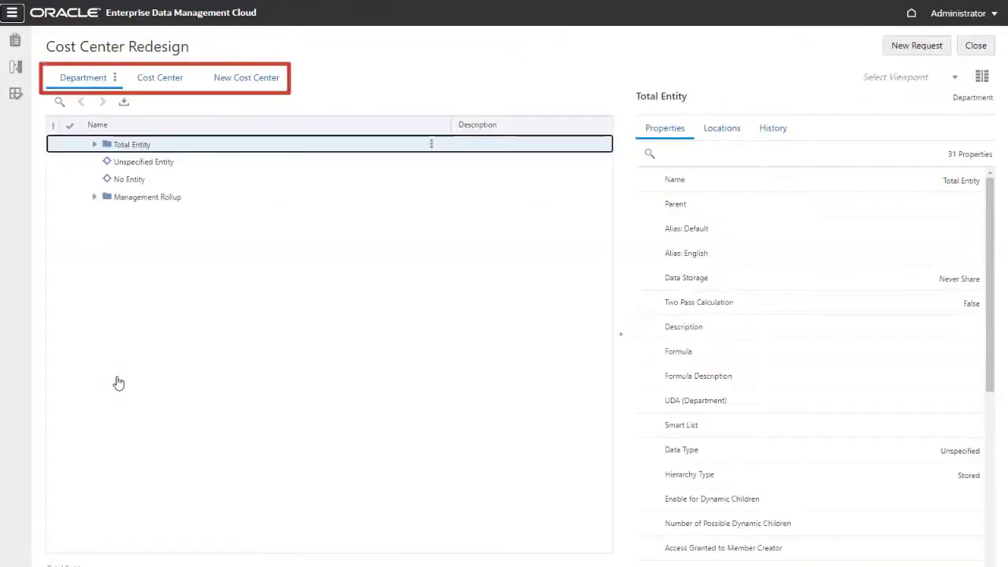
{"action": "left_click", "coordinate": [177, 81]}
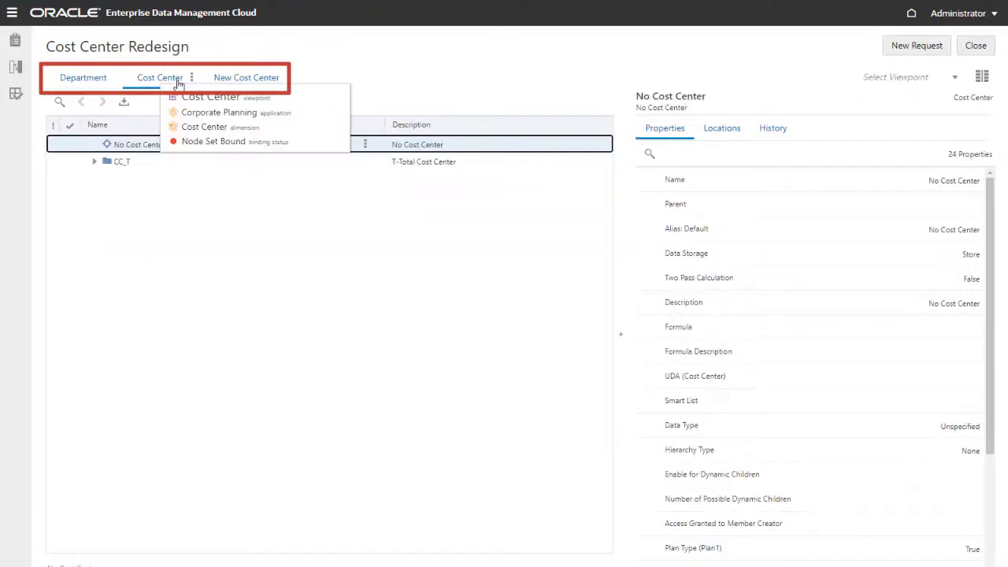
{"action": "left_click", "coordinate": [192, 78]}
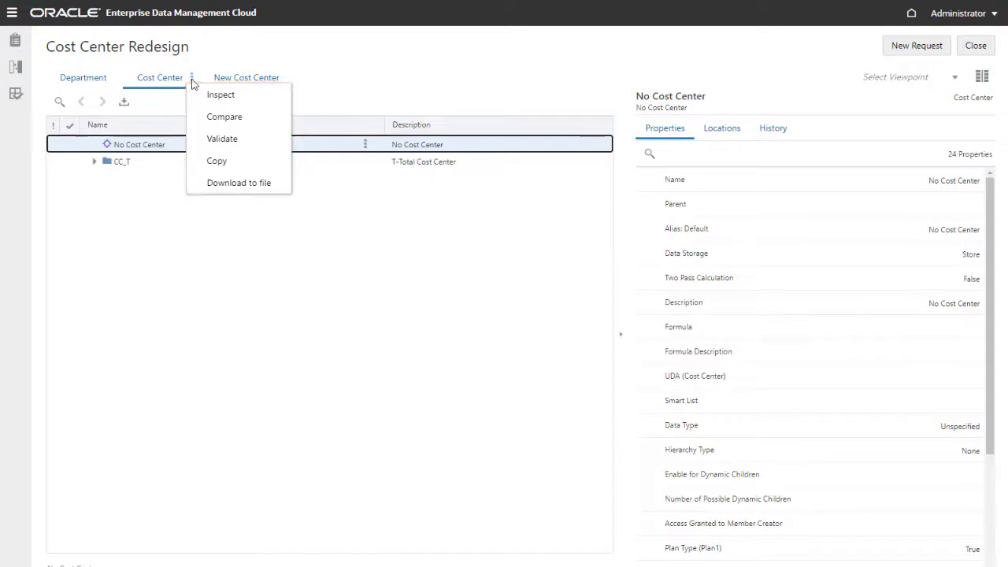
Expand the TOTAL and MGMT nodes in the New Cost Center viewpoint's hierarchy
{"action": "left_click", "coordinate": [238, 82]}
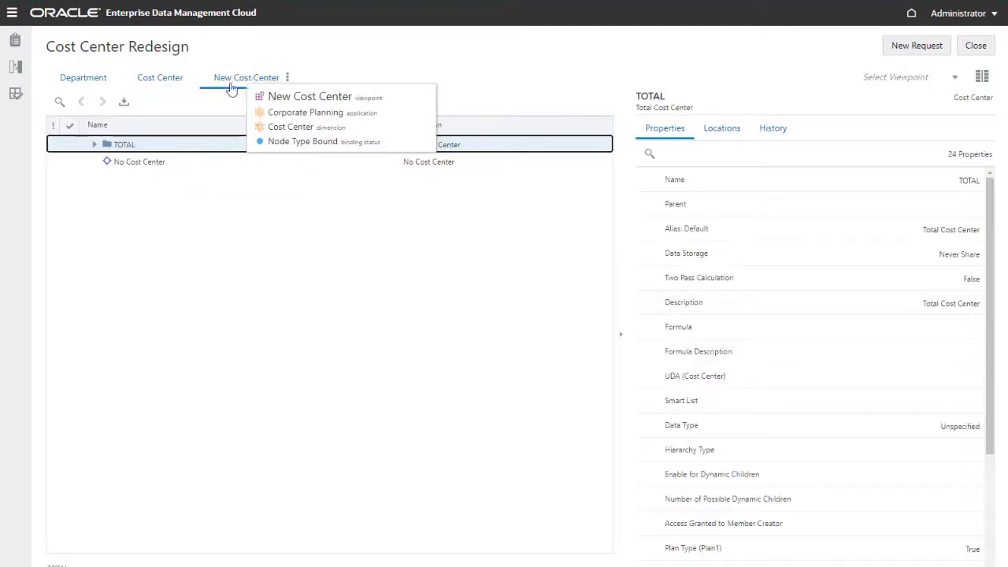
{"action": "left_click", "coordinate": [95, 144]}
{"action": "left_click", "coordinate": [104, 181]}
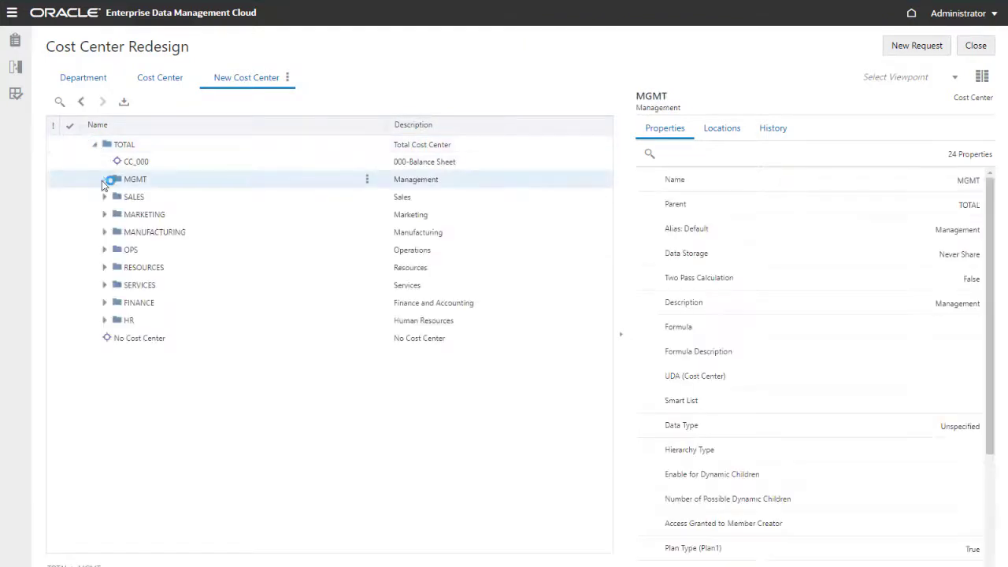